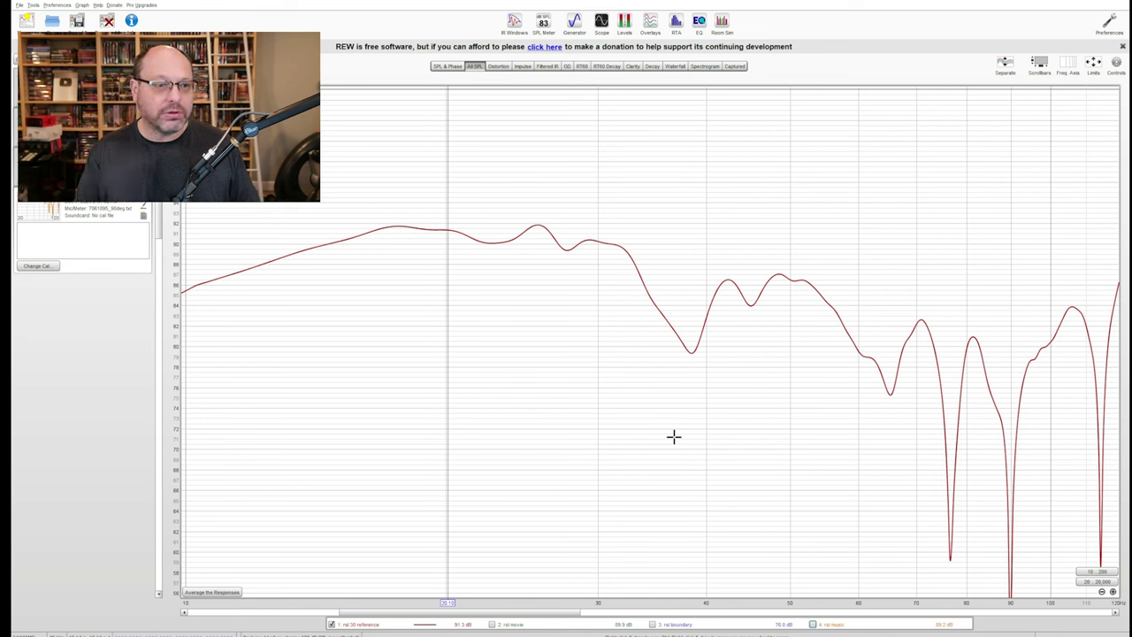
Inspect the dips of the rsl 30 reference response near 39, 65, 76 and 89 Hz with the graph cursor
click(694, 346)
click(897, 390)
click(949, 561)
click(1006, 568)
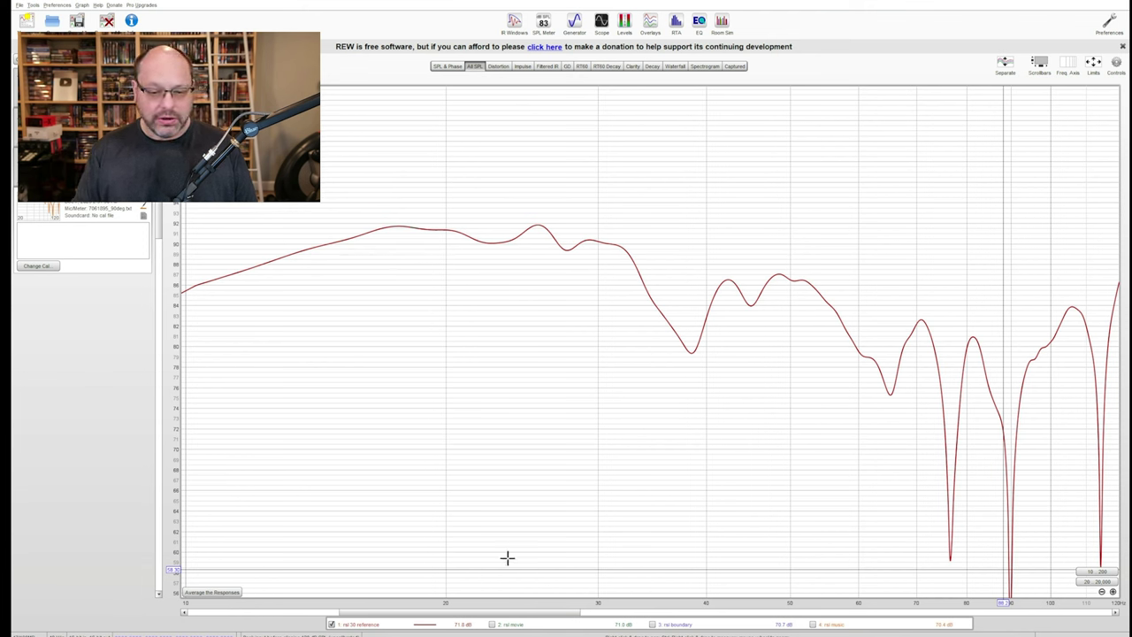
Overlay the rsl movie response on the reference and inspect it with the graph cursor between about 25 and 34 Hz
click(492, 624)
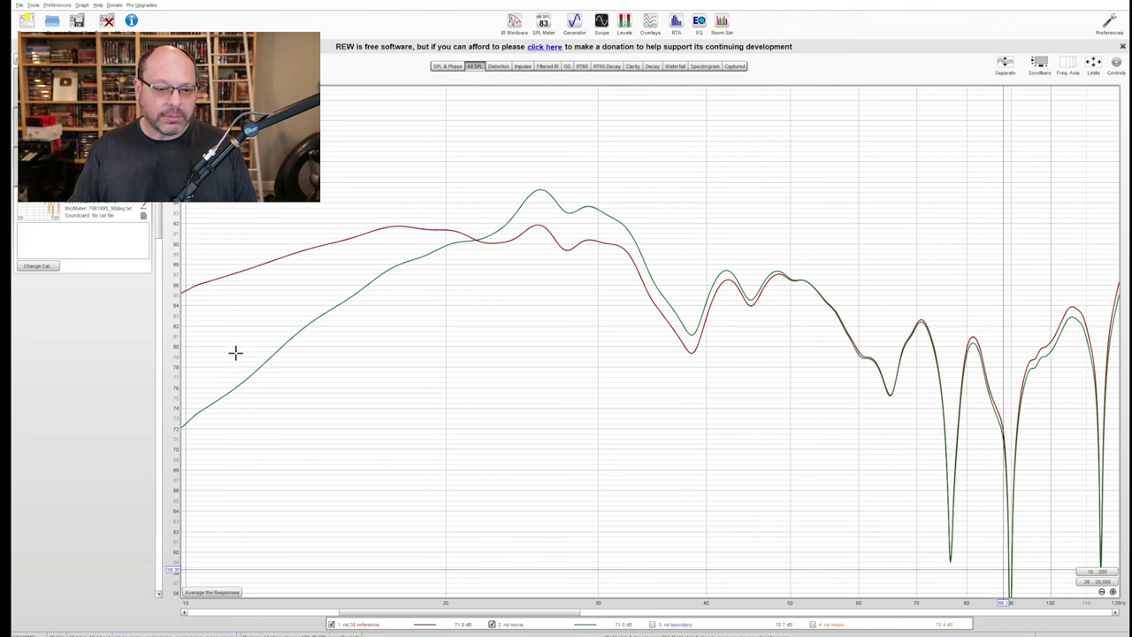
click(540, 192)
click(570, 188)
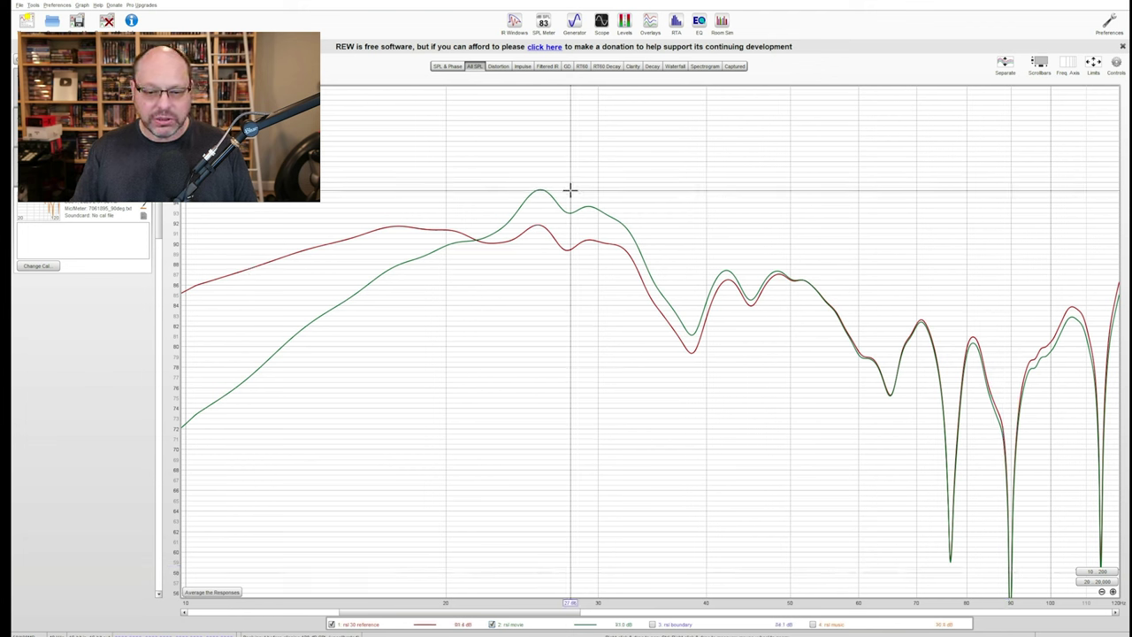
click(579, 190)
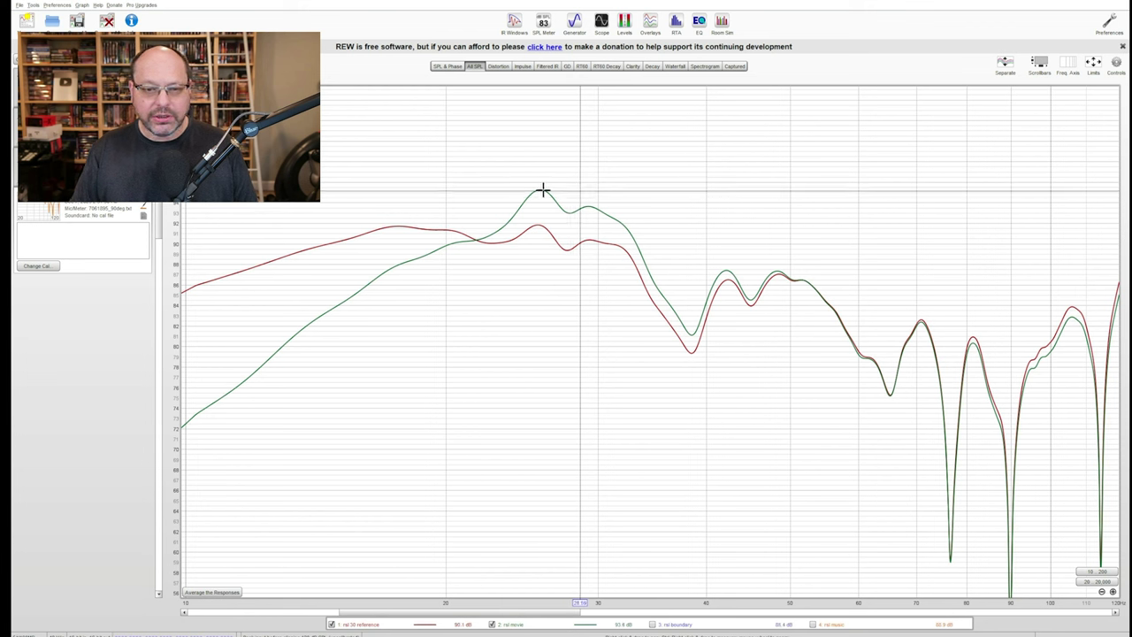
click(535, 191)
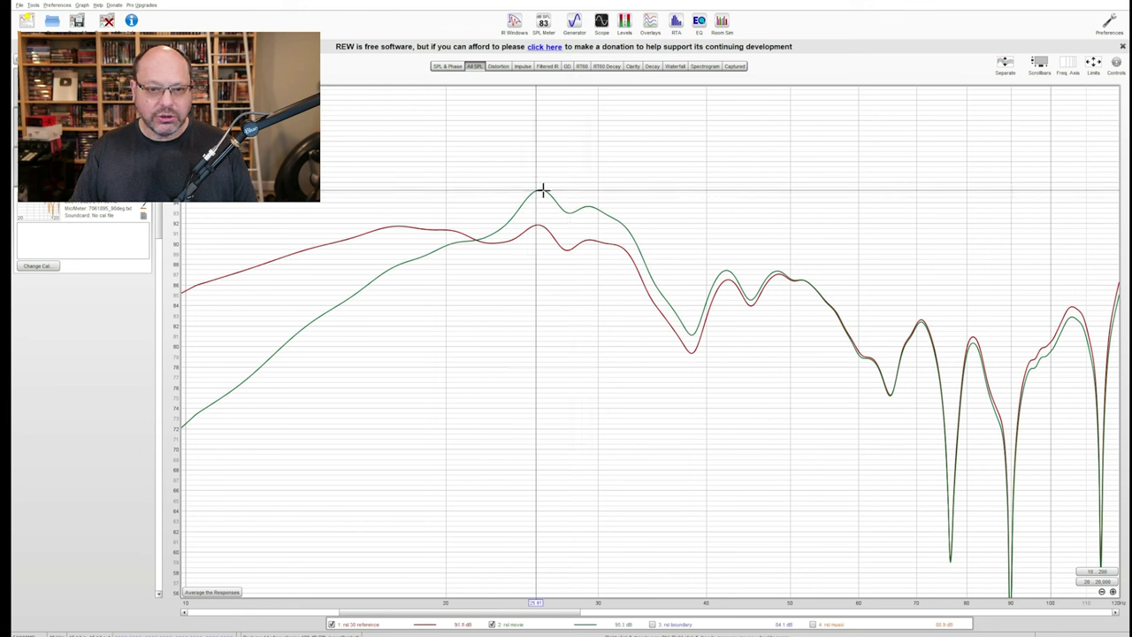
click(646, 197)
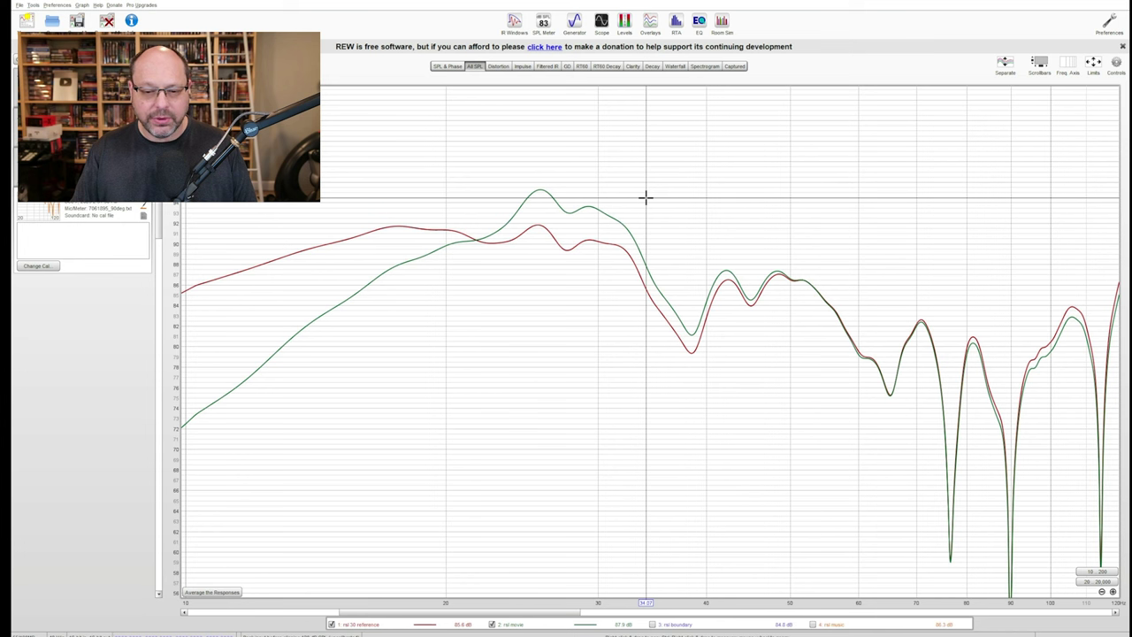
Add the rsl boundary response to the overlay and place the graph cursor at its peak near 32 Hz
click(654, 624)
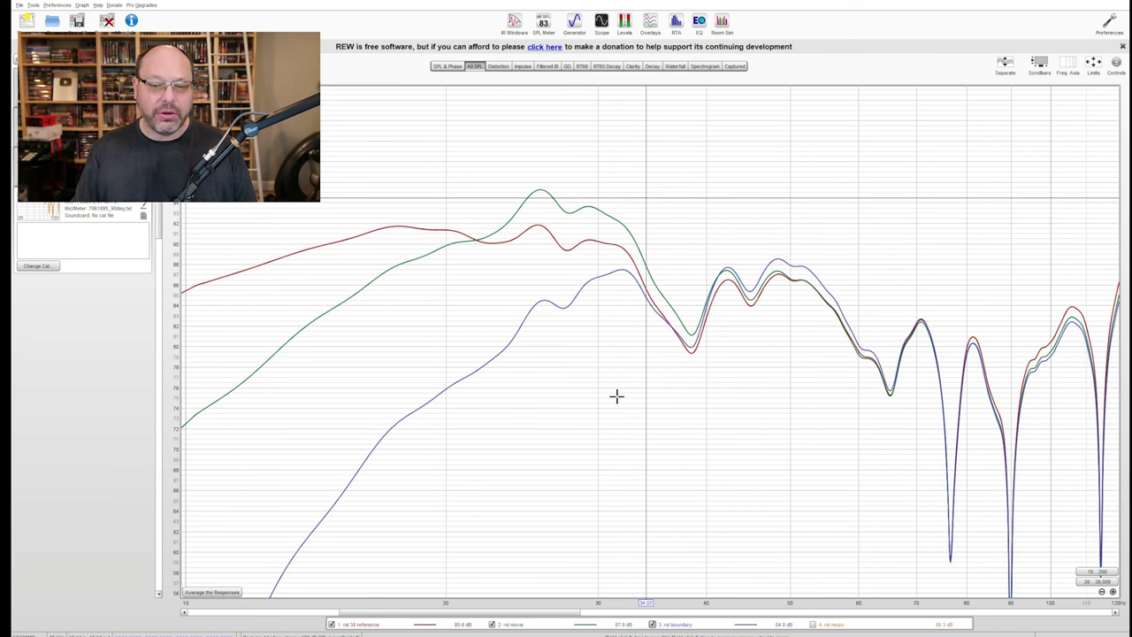
click(625, 86)
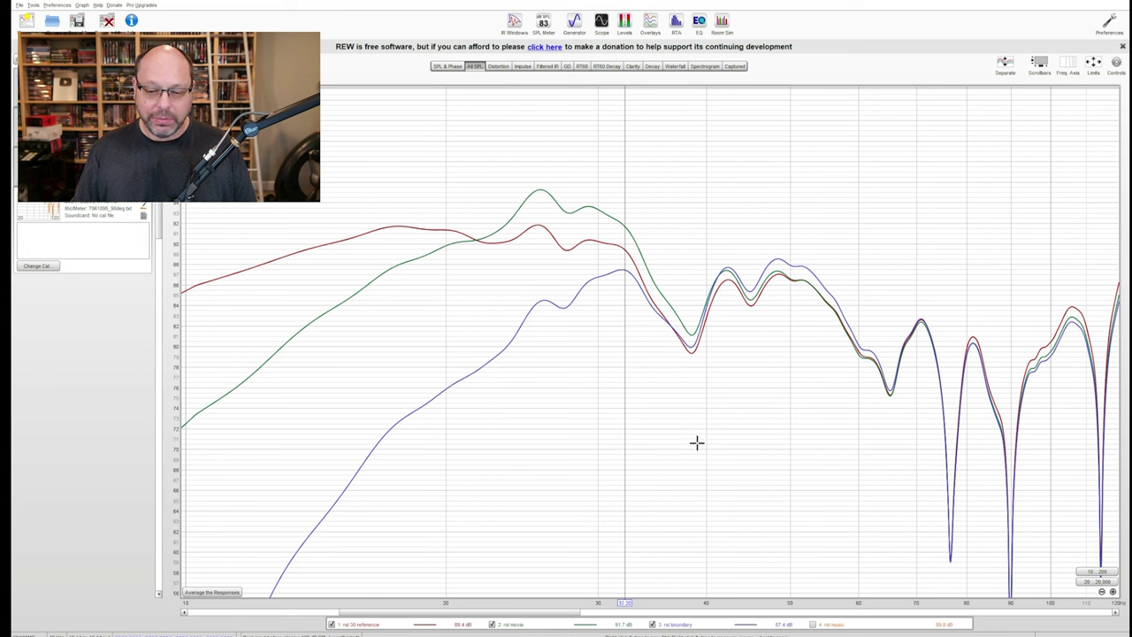
Show the rsl music response and hide the boundary and reference traces to compare music with movie
click(812, 625)
click(652, 625)
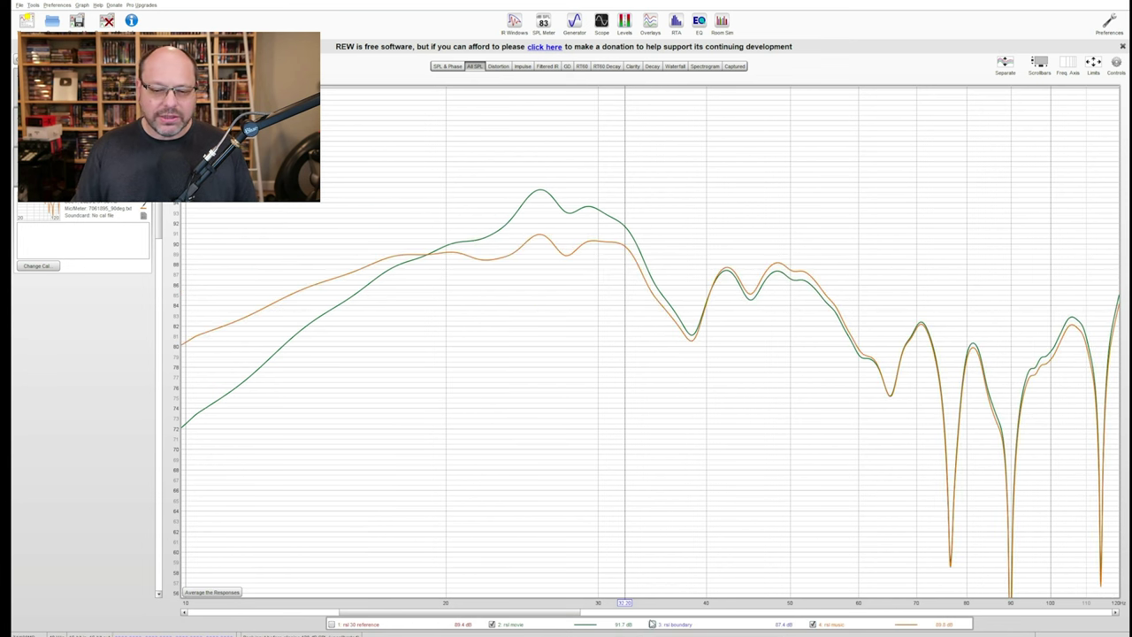
click(652, 624)
click(331, 625)
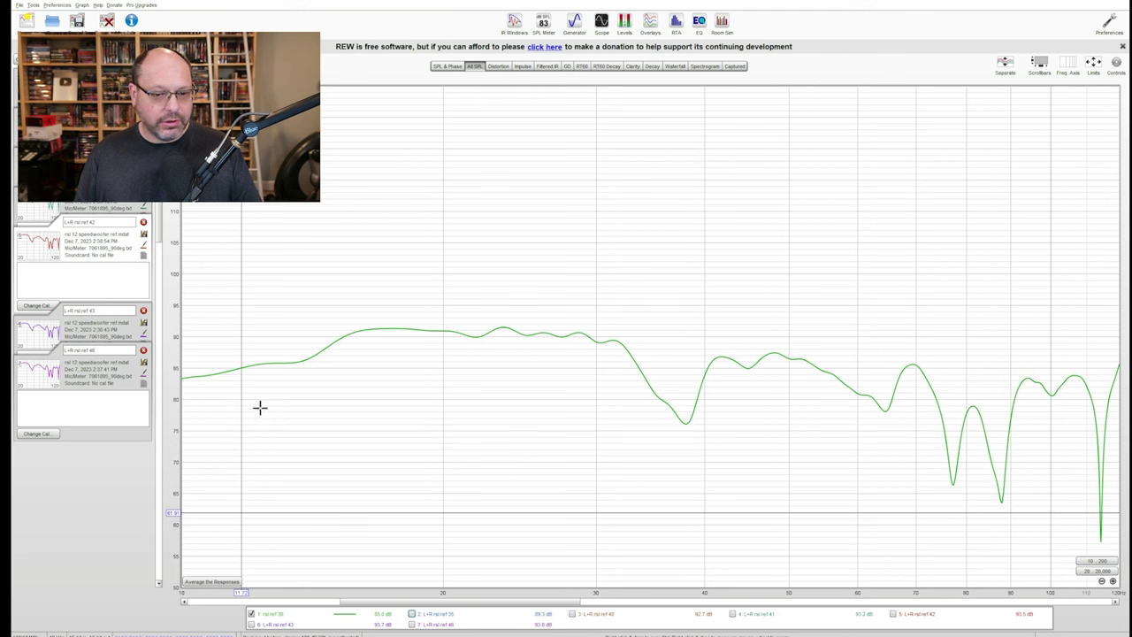
Read the rsl ref 30 response with the graph cursor at about 10 Hz and 16 Hz
click(181, 353)
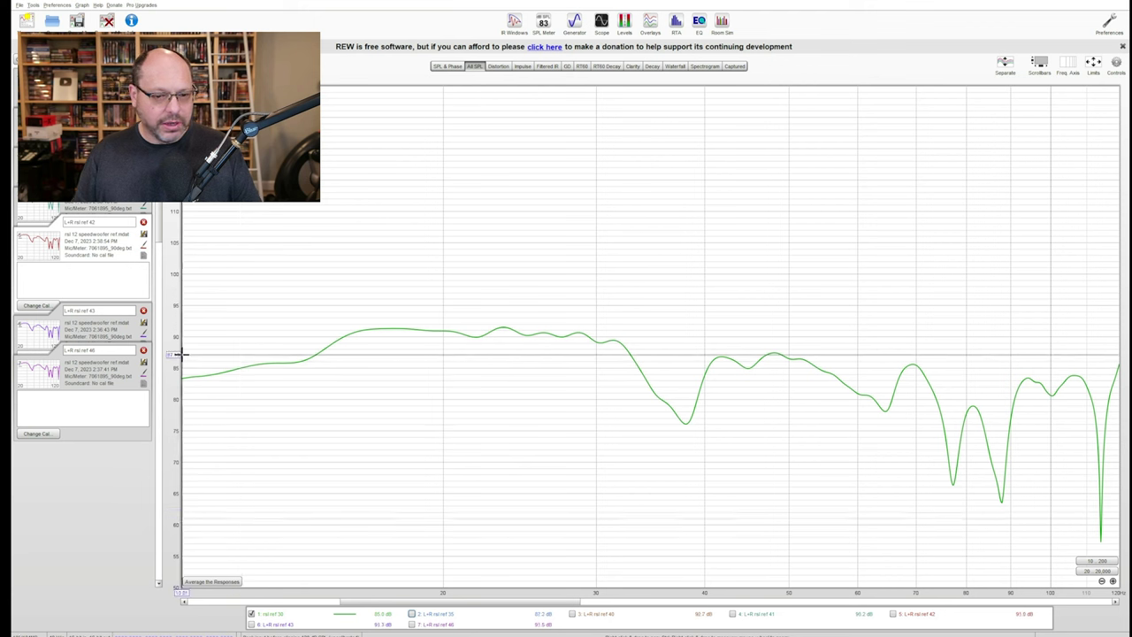
click(362, 330)
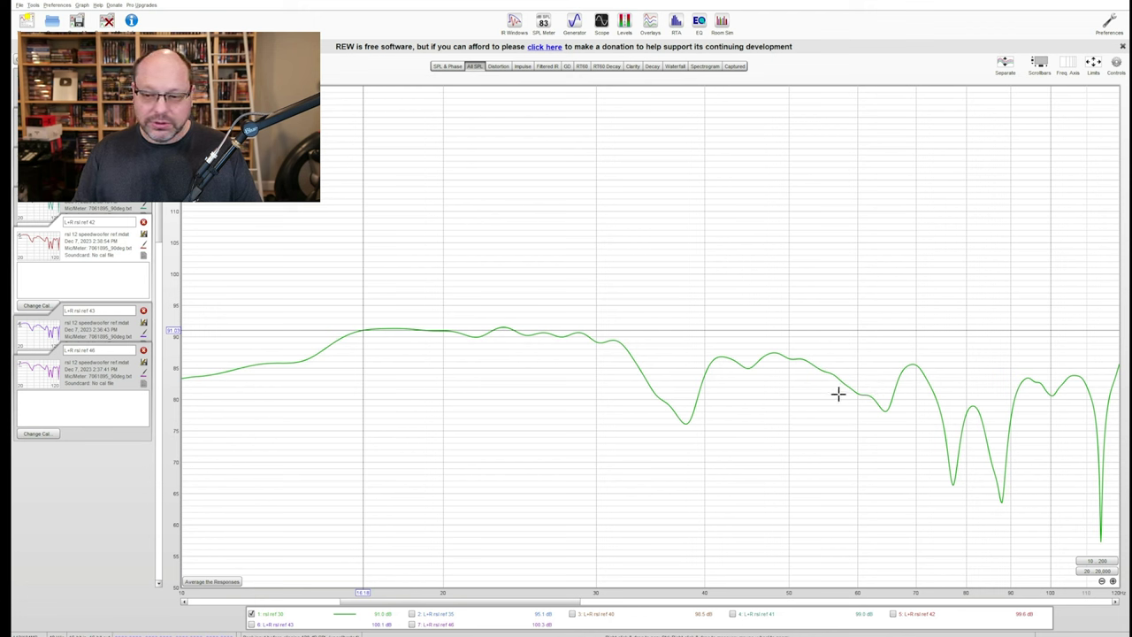
Overlay the L+R rsl ref 35, 40, 41, 42, 43 and 46 responses on the rsl ref 30 trace
click(411, 614)
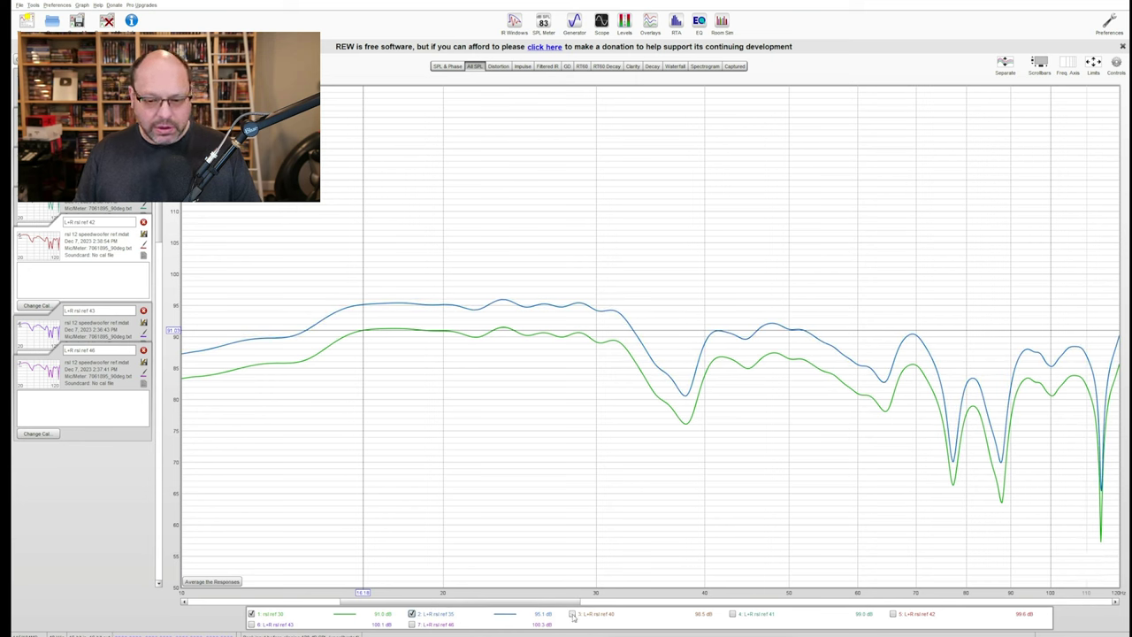
click(571, 614)
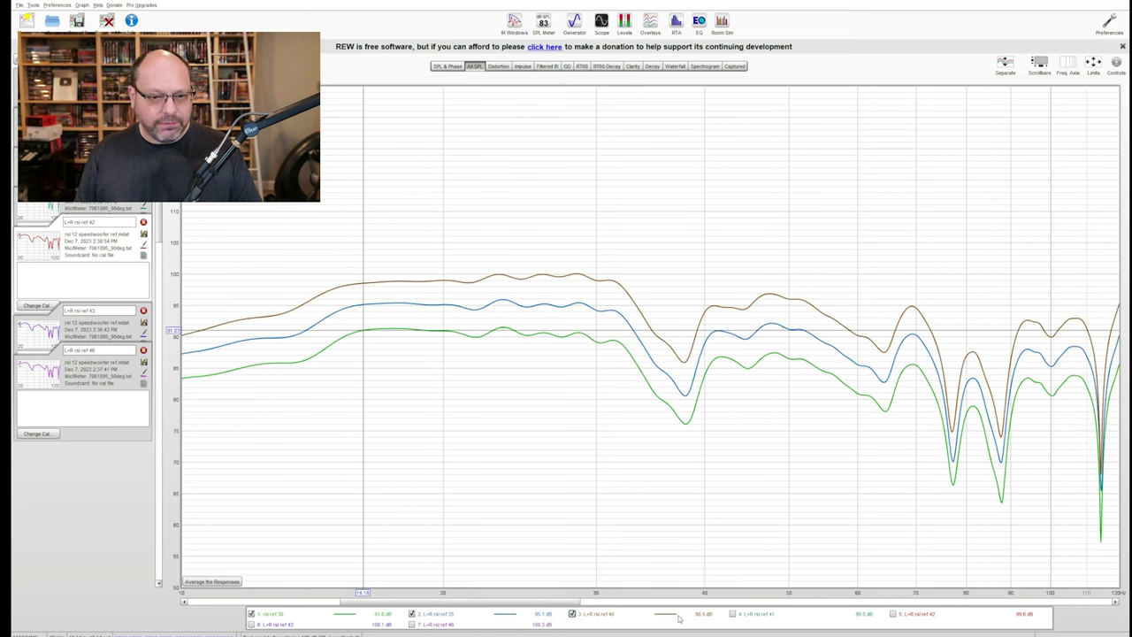
click(733, 614)
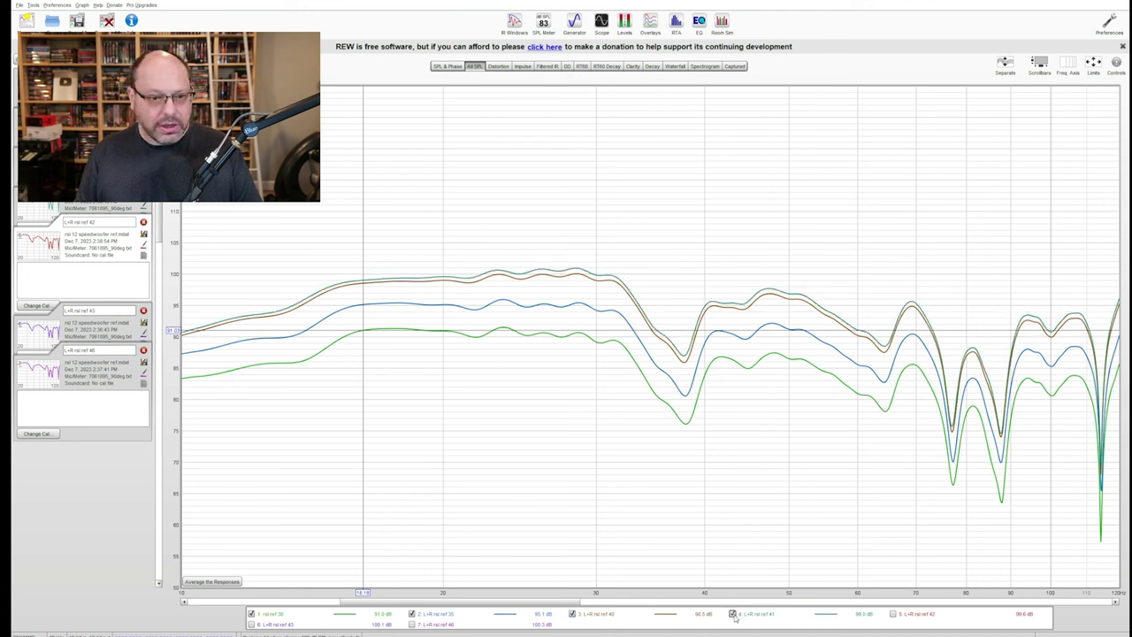
click(893, 613)
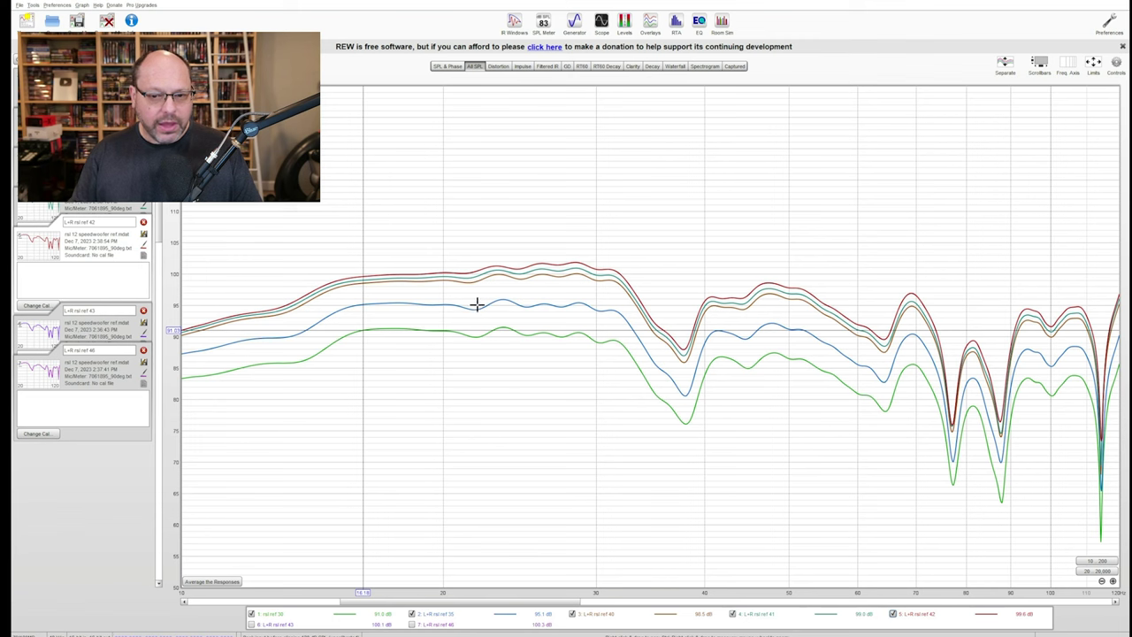
click(251, 624)
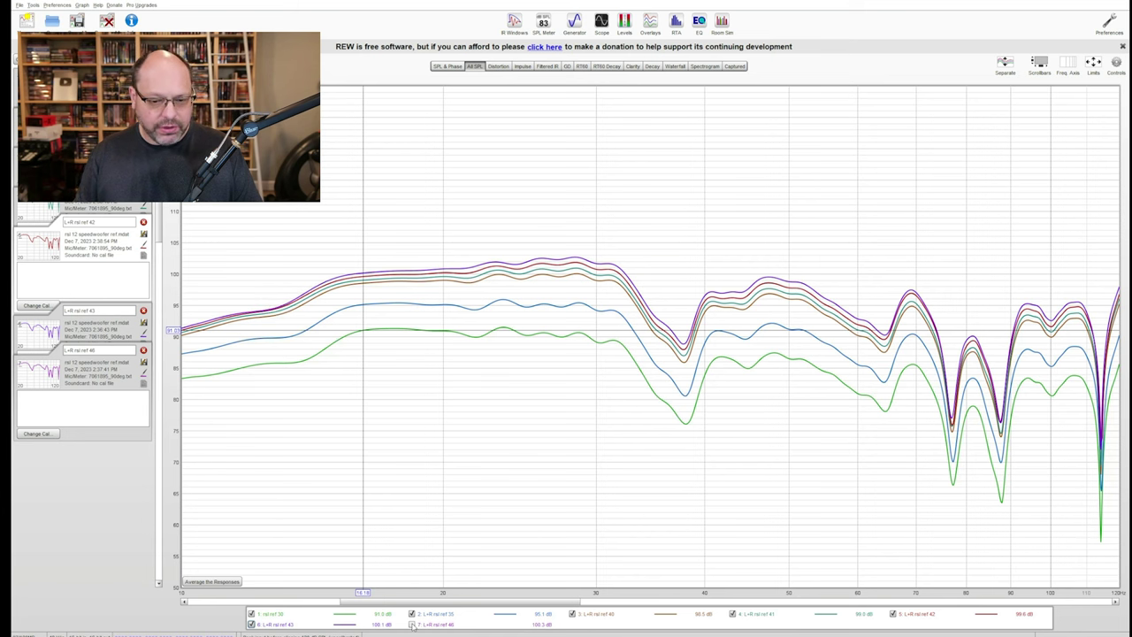
click(412, 624)
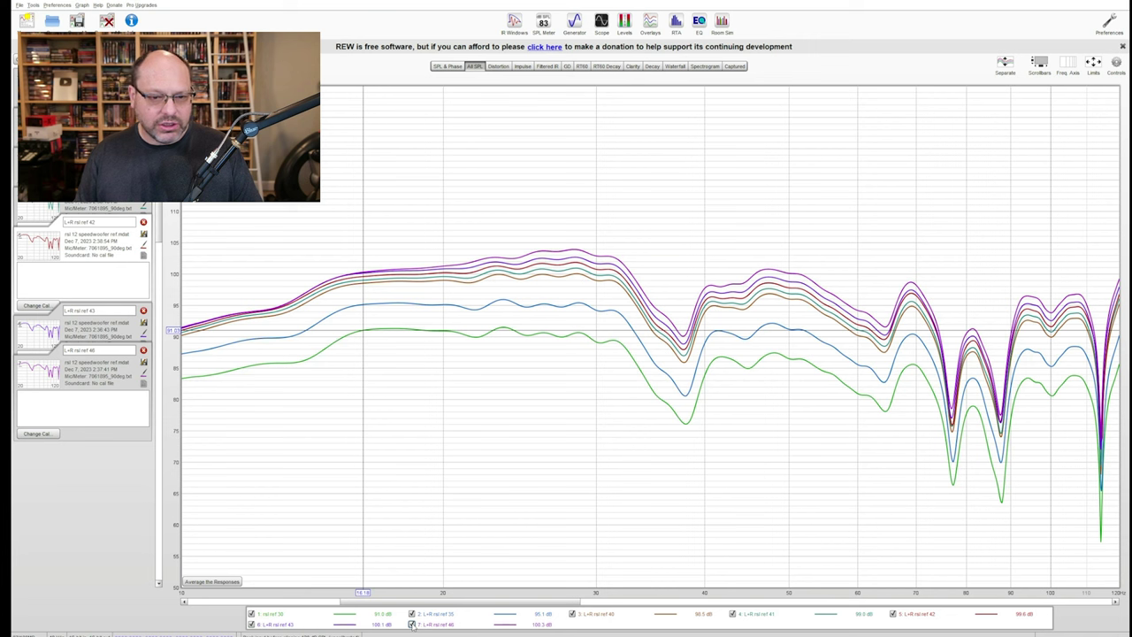
Hide every trace except L+R rsl ref 42 and place the graph cursor on its peak near 28.5 Hz
click(412, 625)
click(252, 624)
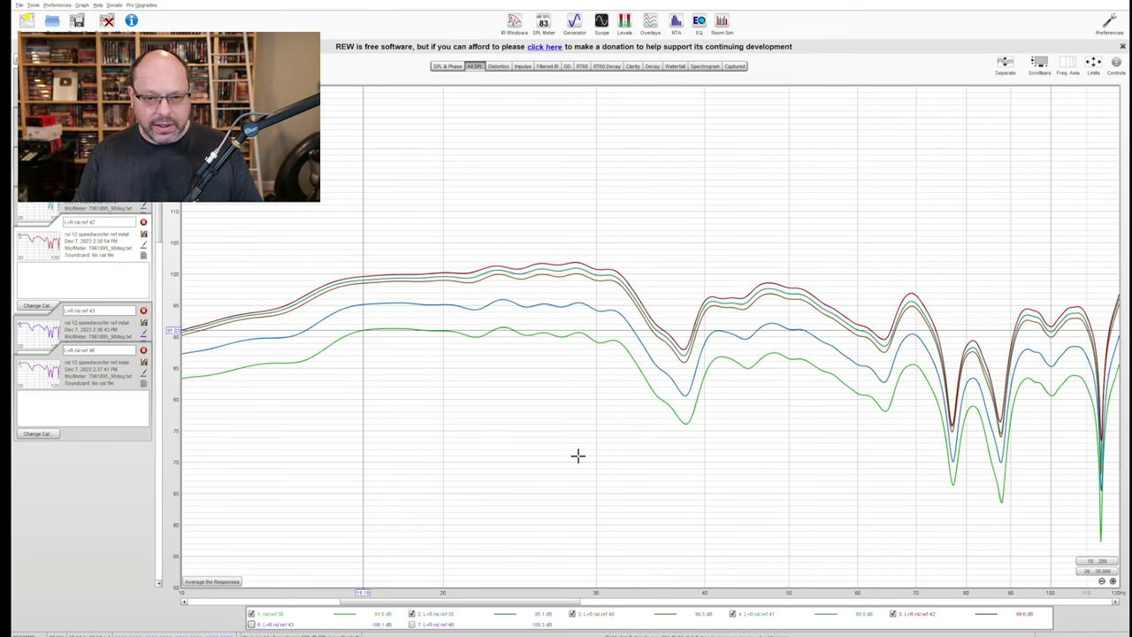
click(732, 615)
click(573, 613)
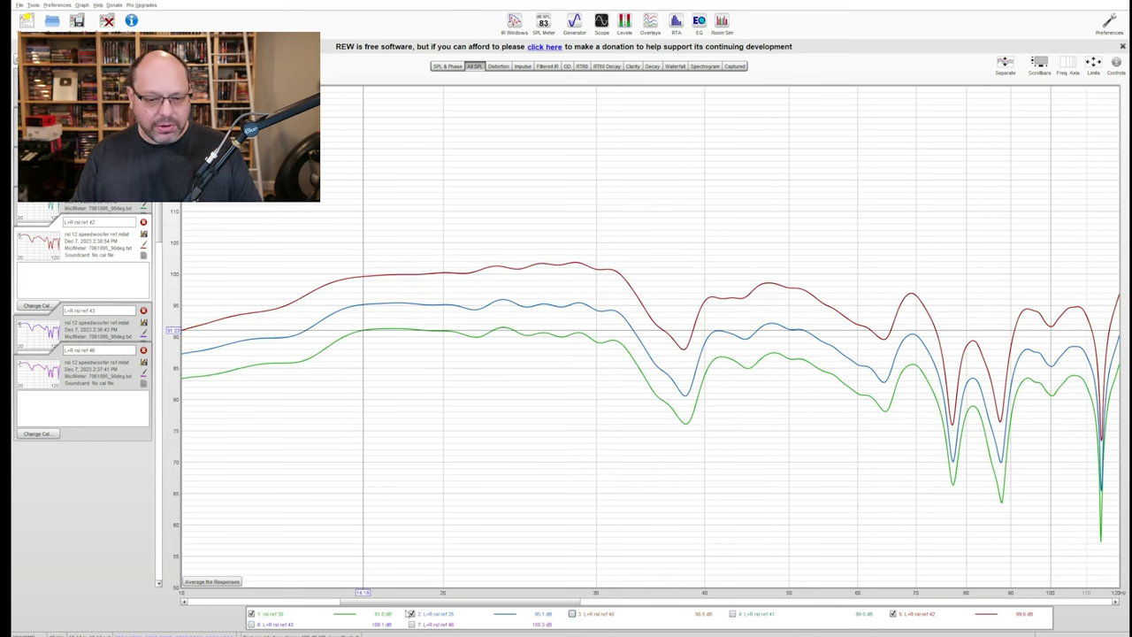
click(412, 614)
click(251, 614)
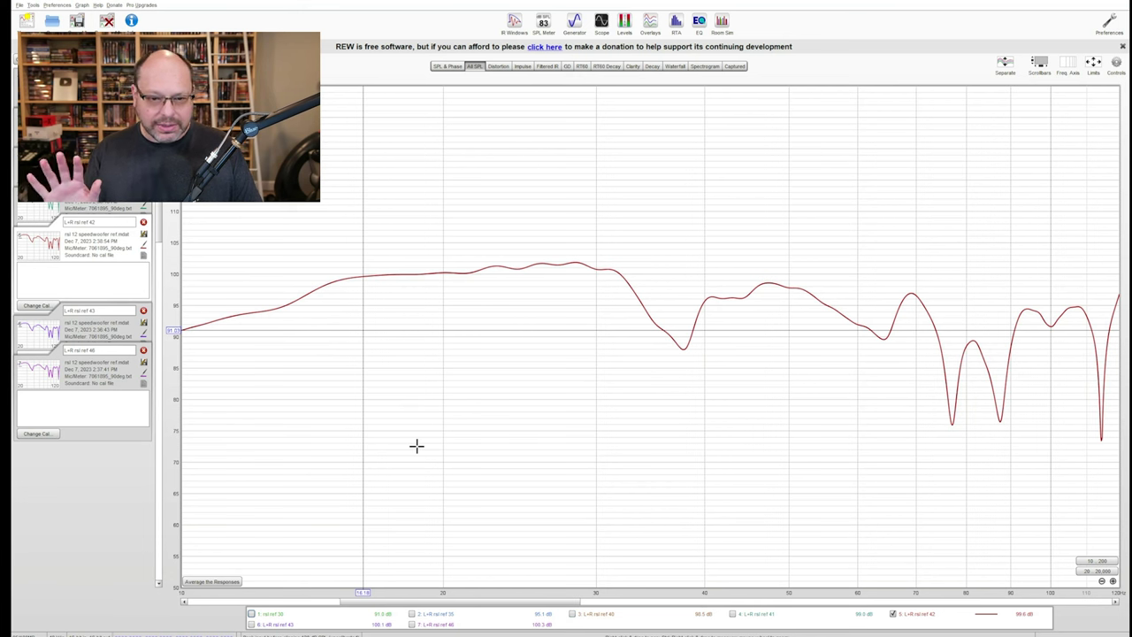
click(576, 261)
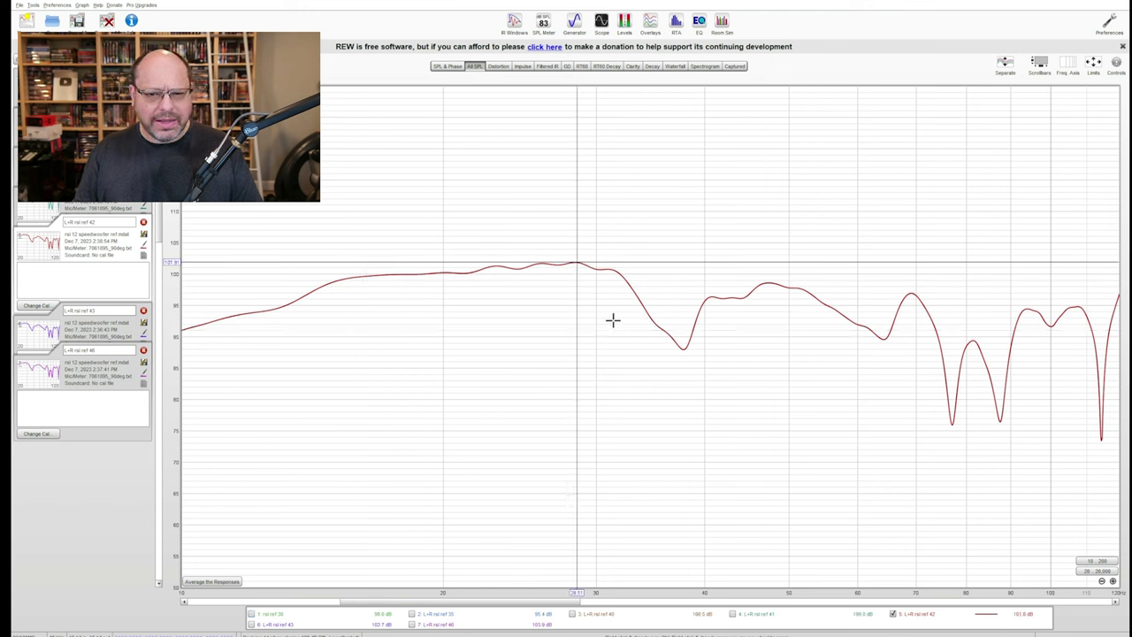